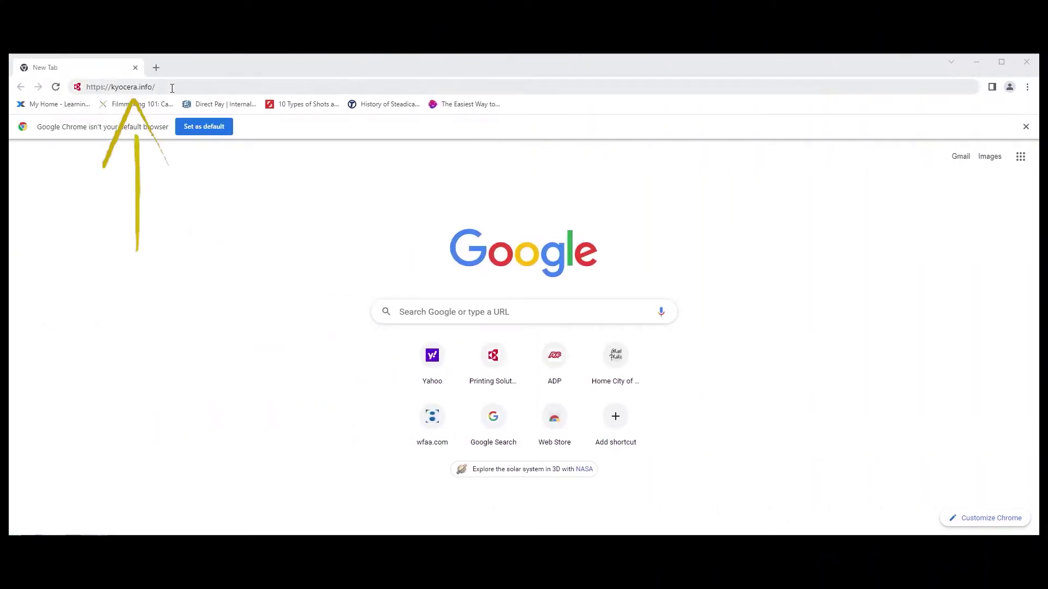
pyautogui.click(172, 87)
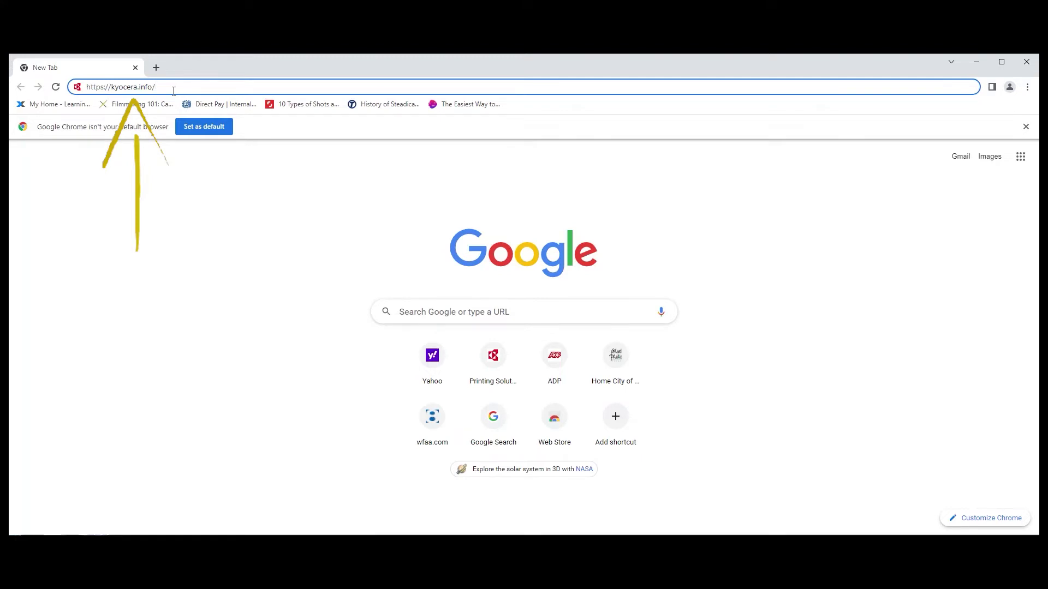
pyautogui.press('Return')
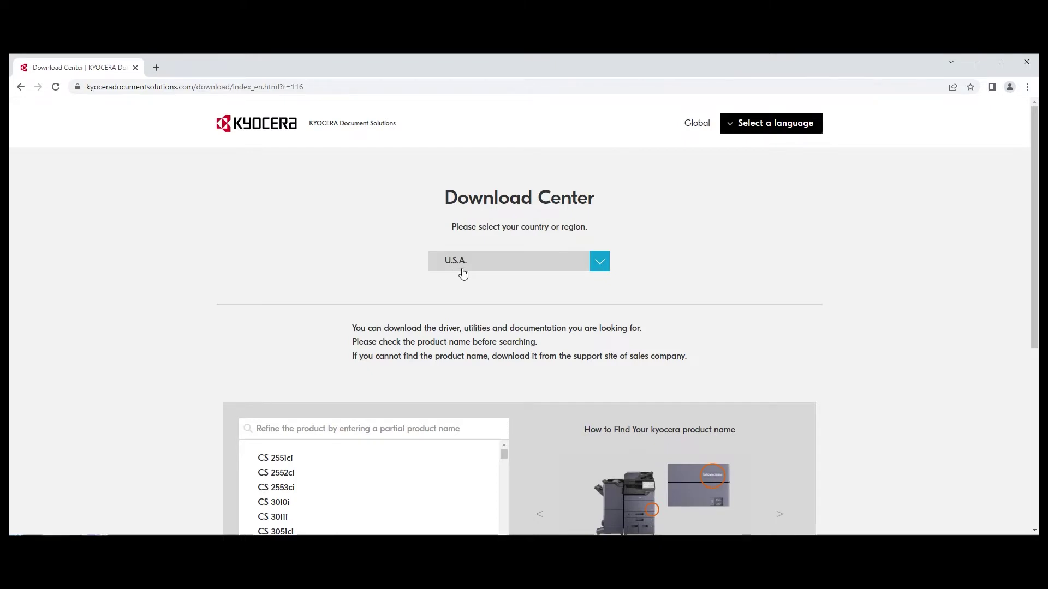
# Filter the product list with 'MA2' to find the ECOSYS MA2100cwfx.
pyautogui.click(295, 428)
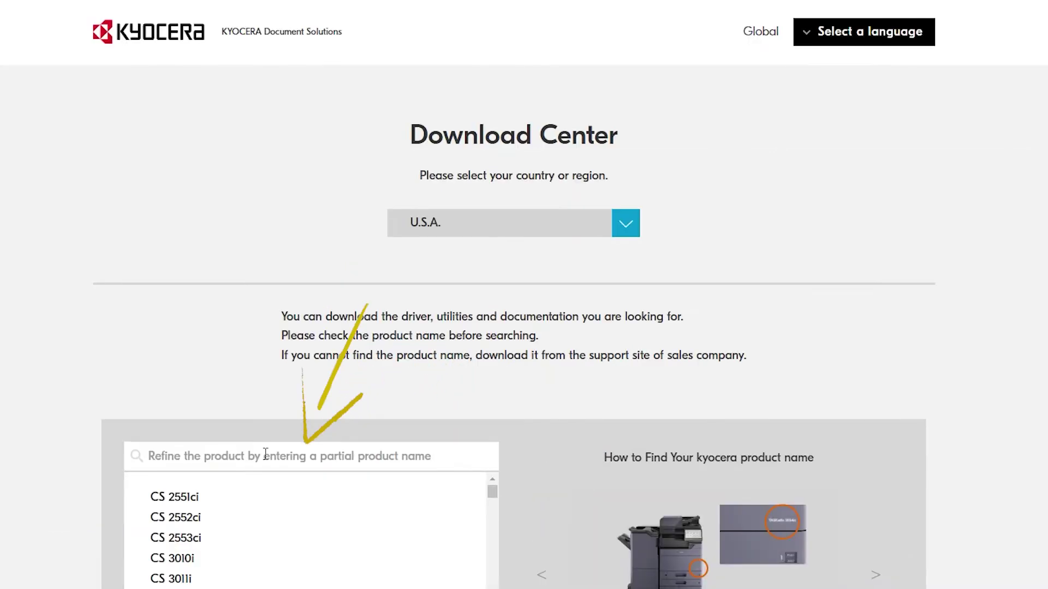
pyautogui.write('MA2')
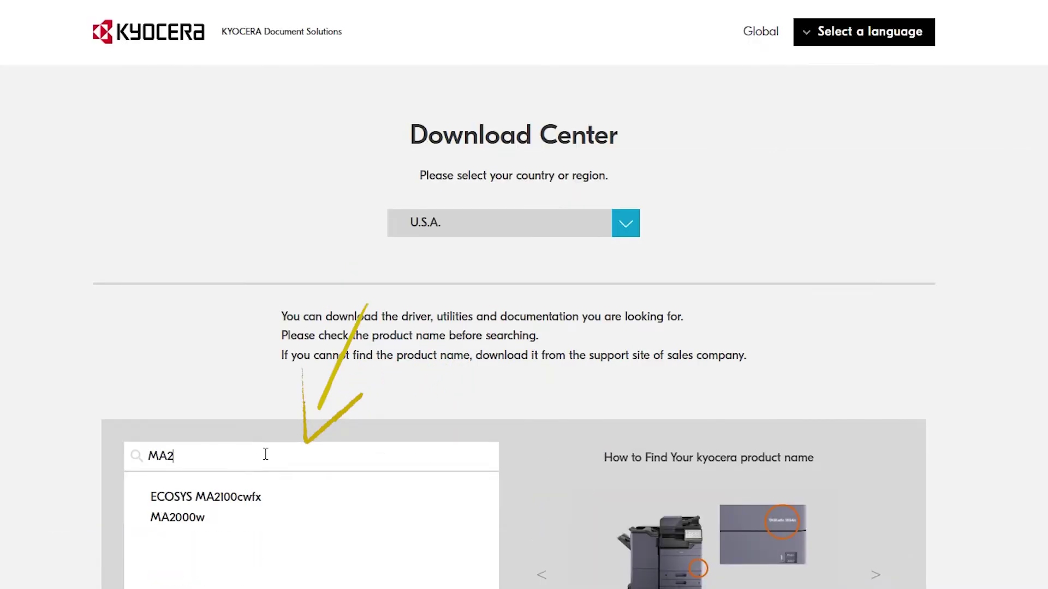
pyautogui.write('100')
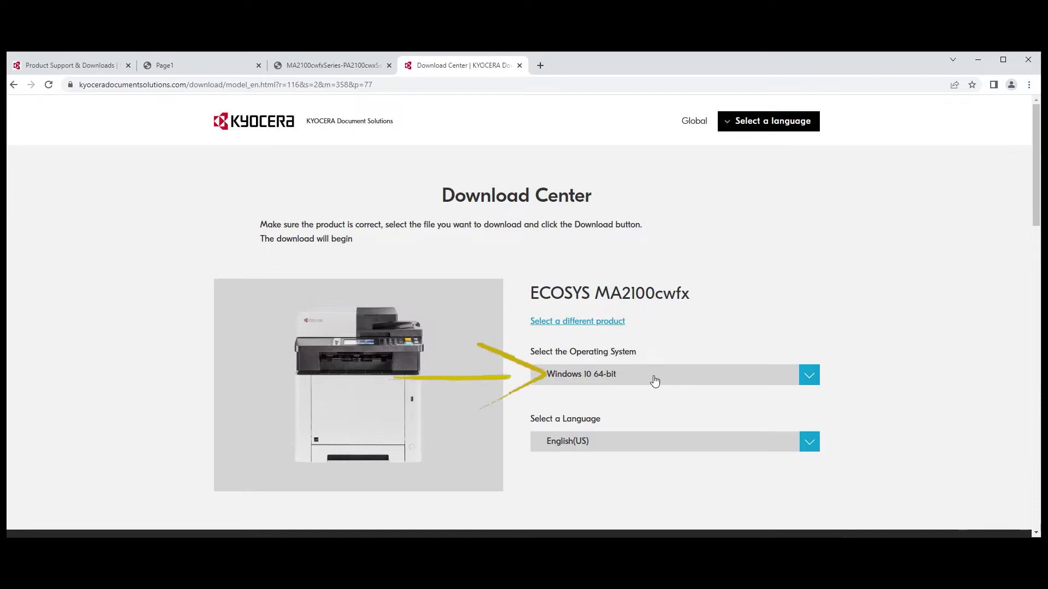
# Download Web Installer 1.8.4.0 for Windows after agreeing to the license, then launch the .exe.
pyautogui.click(809, 375)
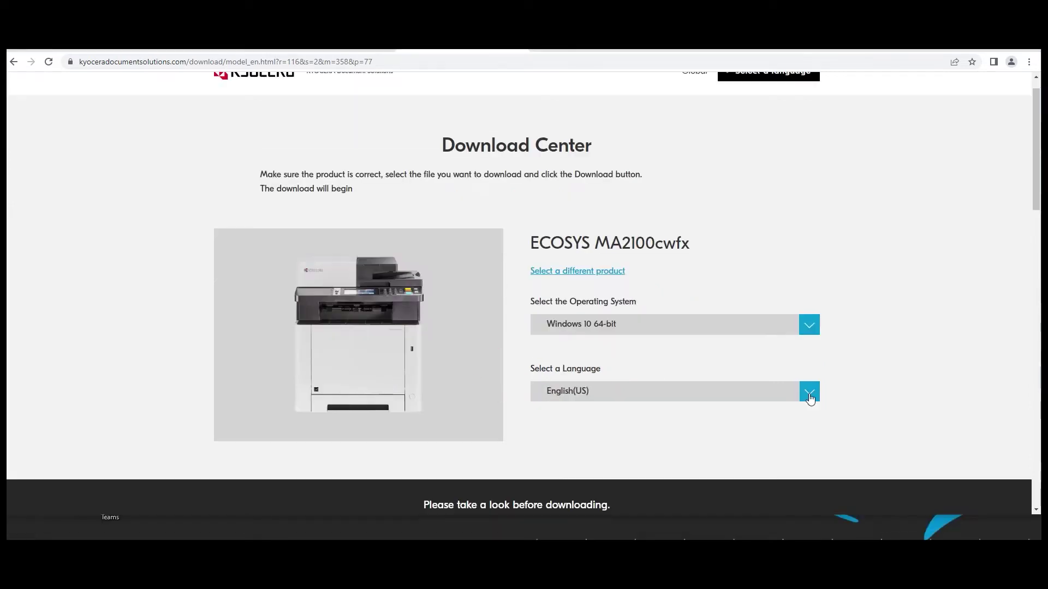
pyautogui.scroll(-2, 842, 376)
pyautogui.scroll(-2, 840, 375)
pyautogui.scroll(-2, 840, 373)
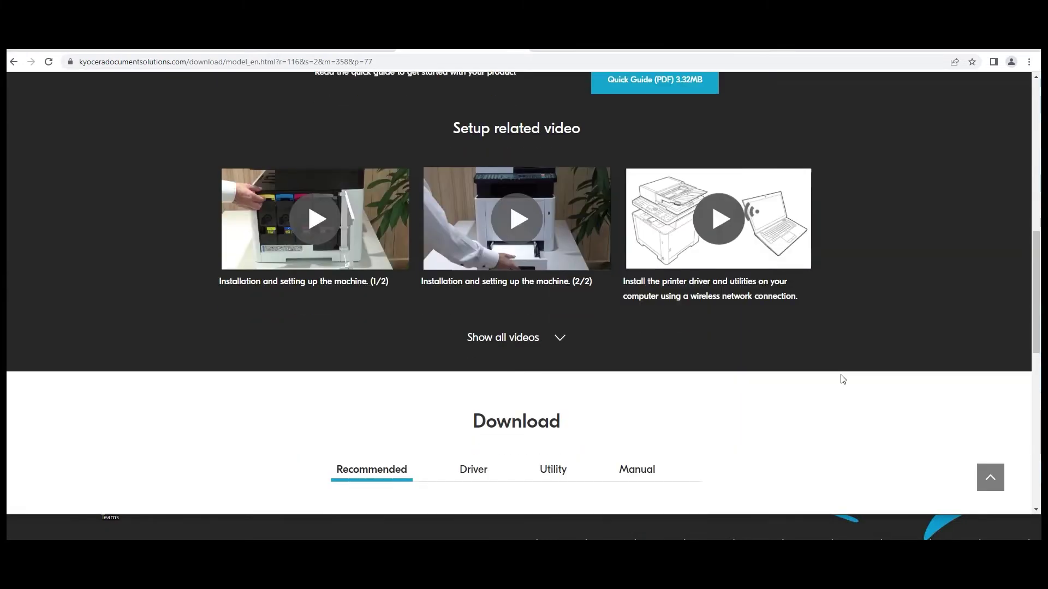
pyautogui.scroll(-1, 843, 380)
pyautogui.scroll(-2, 842, 379)
pyautogui.scroll(-1, 841, 379)
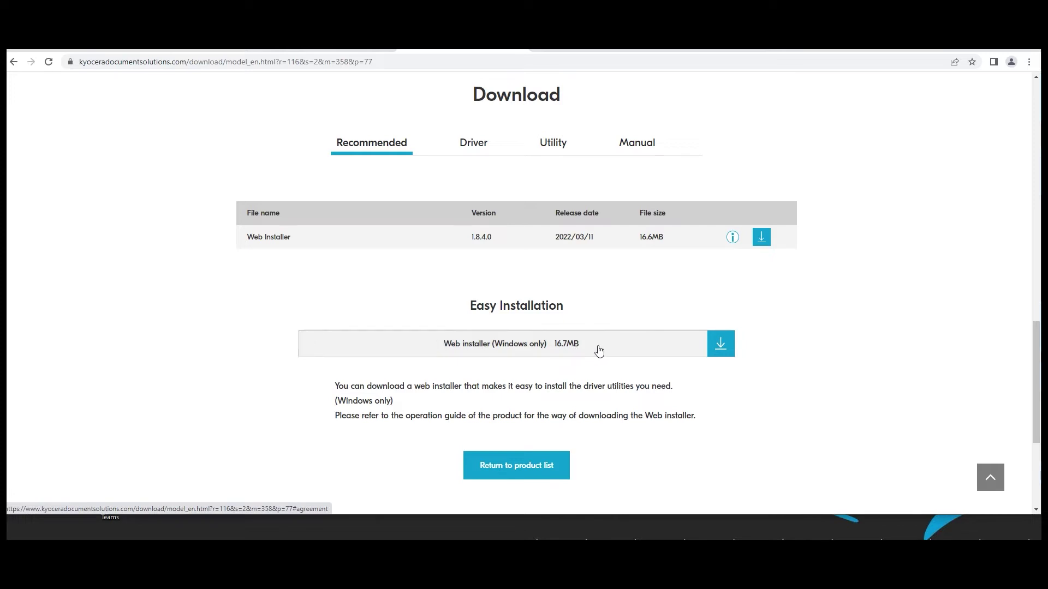
pyautogui.click(722, 347)
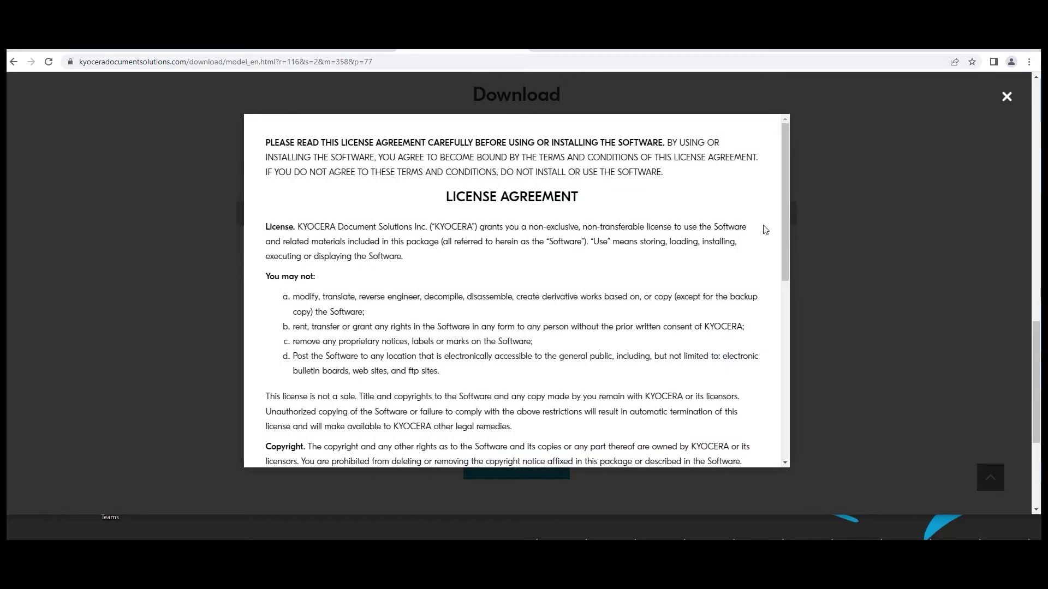
pyautogui.moveTo(783, 212); pyautogui.dragTo(788, 396)
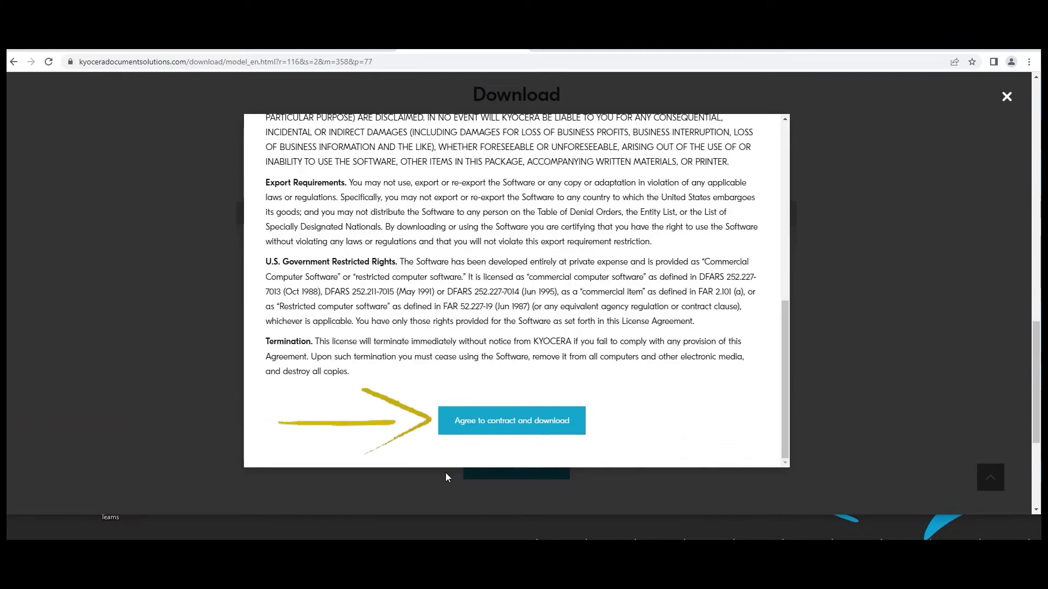
pyautogui.click(485, 426)
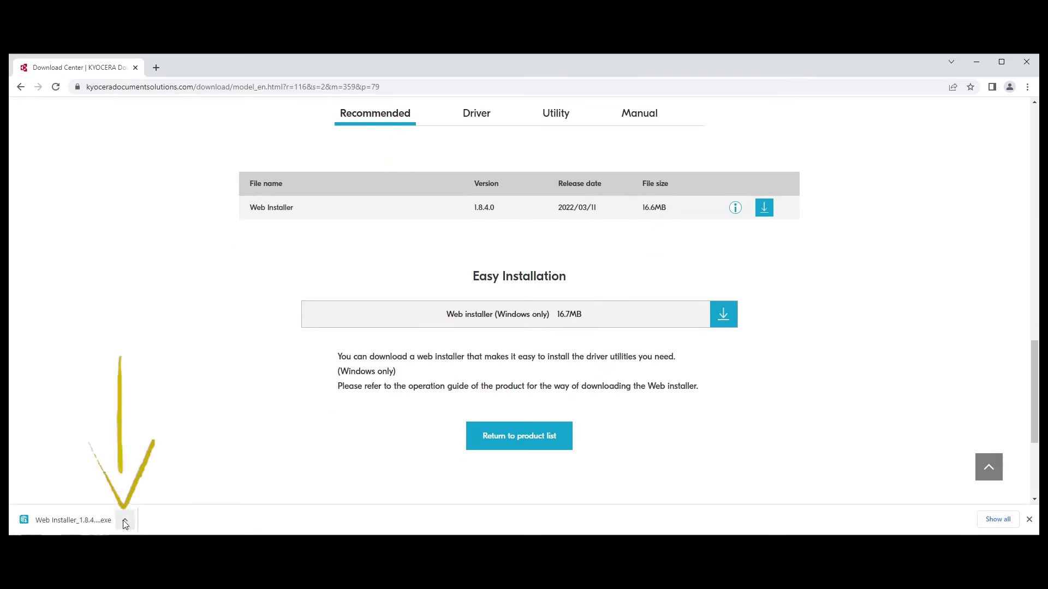
pyautogui.click(125, 520)
pyautogui.click(158, 455)
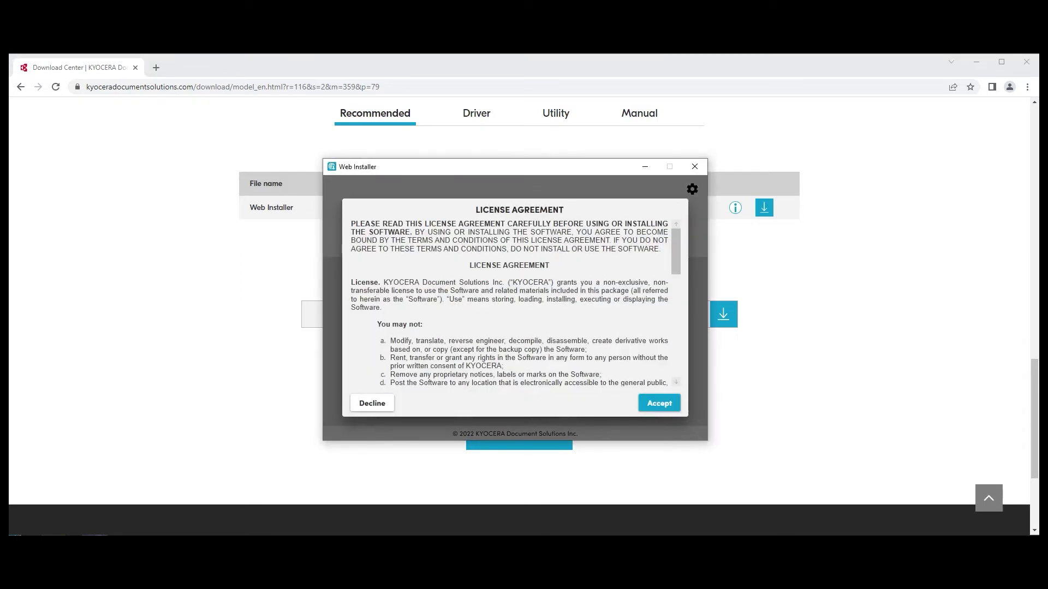
pyautogui.moveTo(677, 246); pyautogui.dragTo(676, 356)
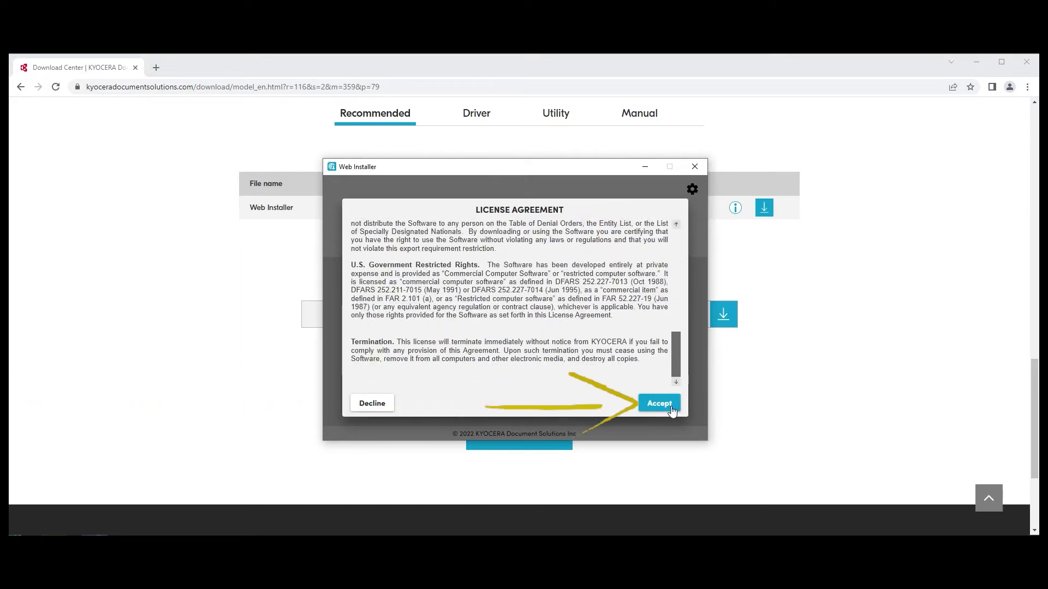
# Accept the Web Installer license and dismiss the Resource and Energy Saving notice.
pyautogui.click(662, 404)
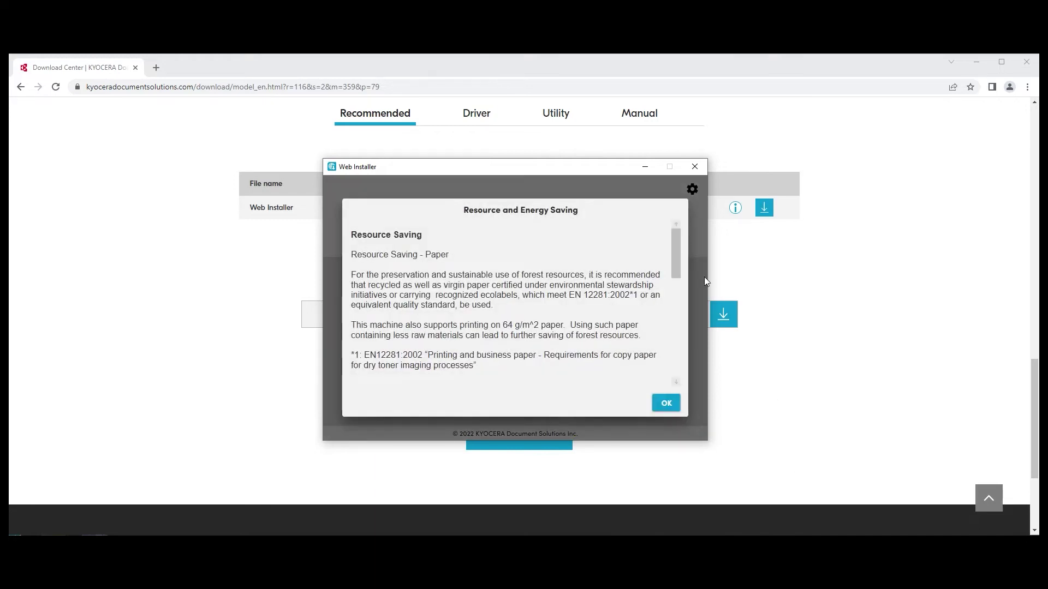
pyautogui.moveTo(675, 256); pyautogui.dragTo(672, 429)
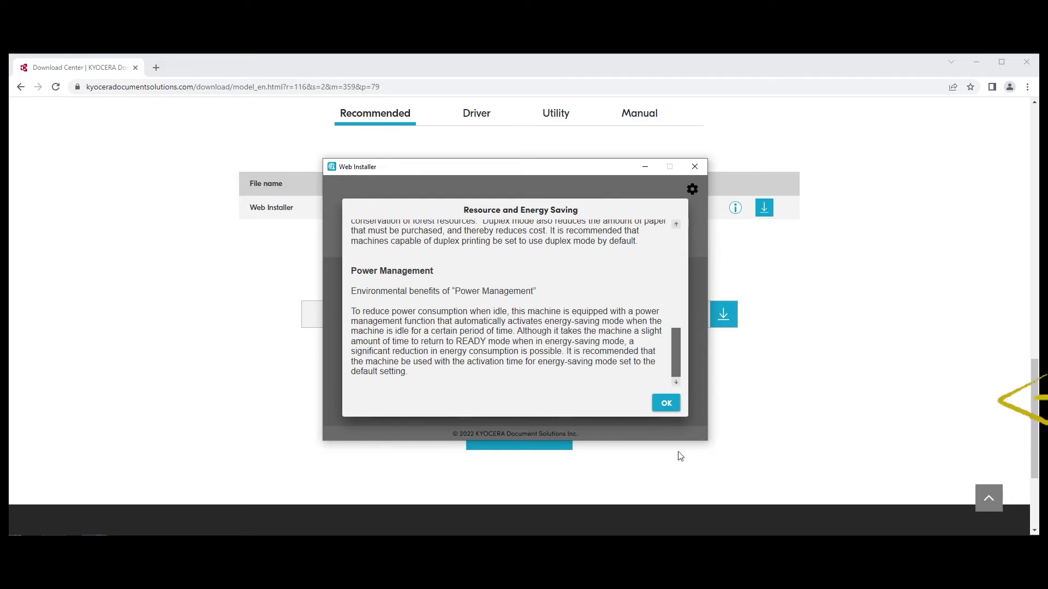
pyautogui.click(667, 404)
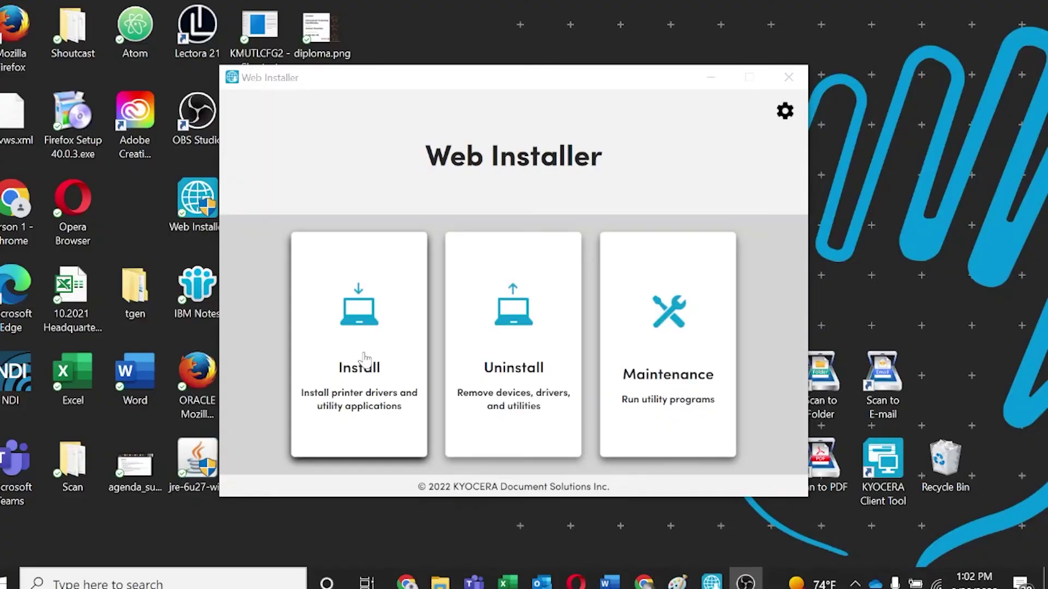
# Start an installation for the ECOSYS MA2100cwfx on USB001 and proceed to its components.
pyautogui.click(366, 357)
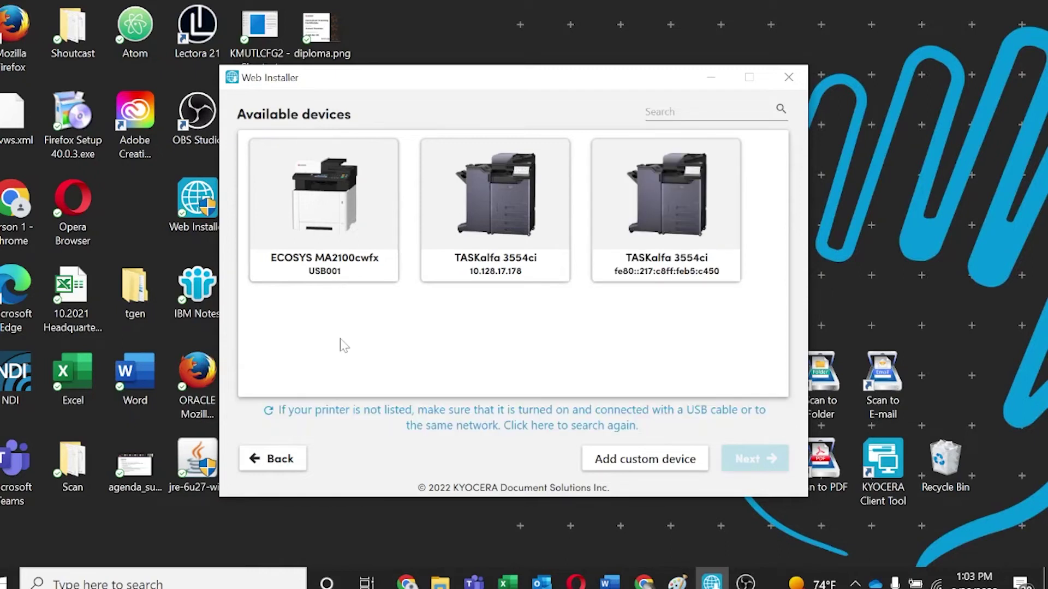
pyautogui.click(328, 211)
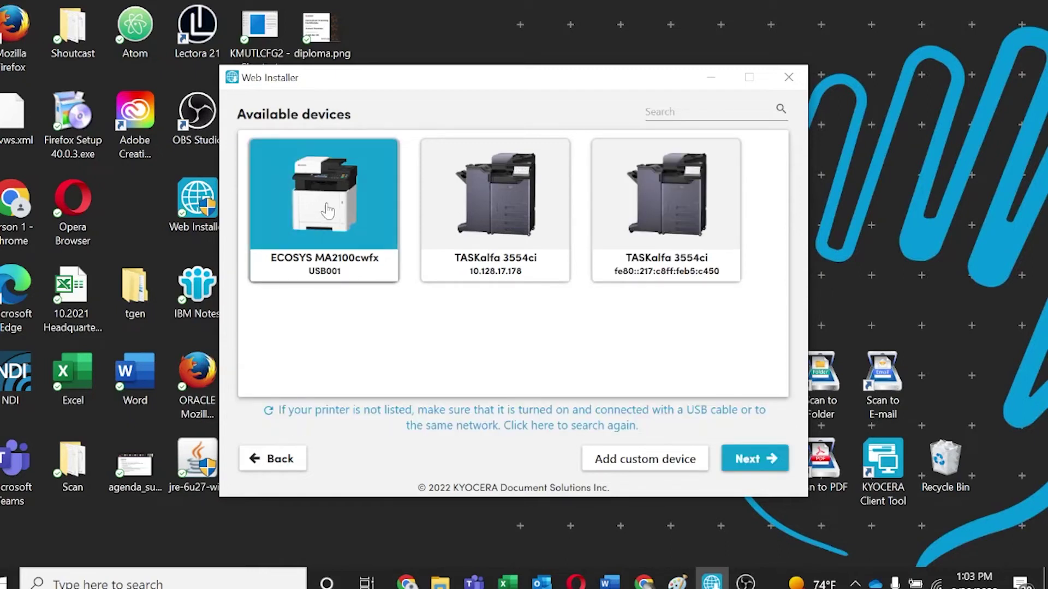
pyautogui.click(755, 460)
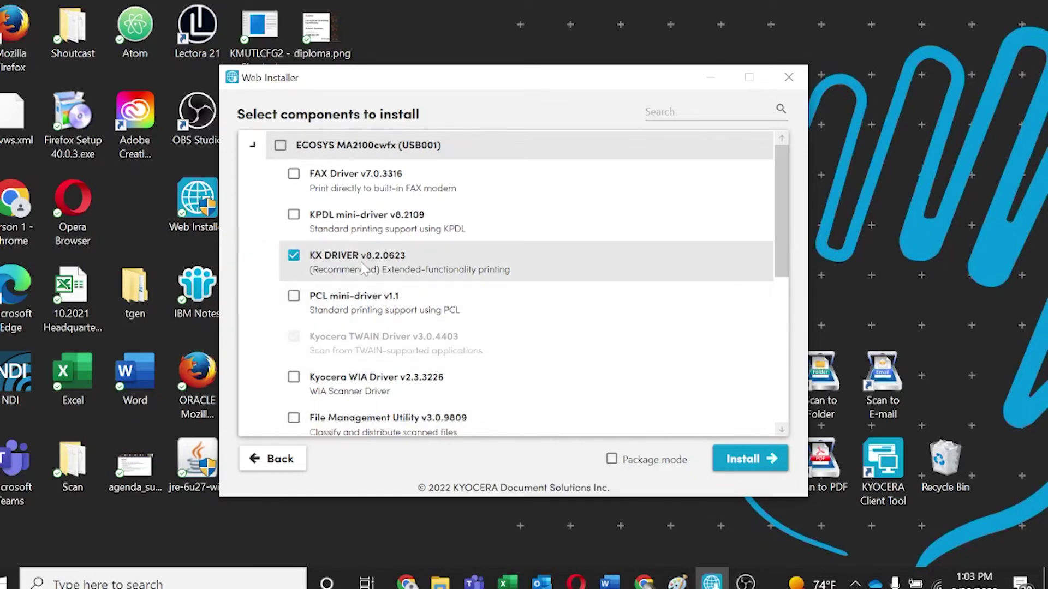
# Install the checked KX DRIVER v8.2.0623 and wait until the components show Installed.
pyautogui.click(747, 459)
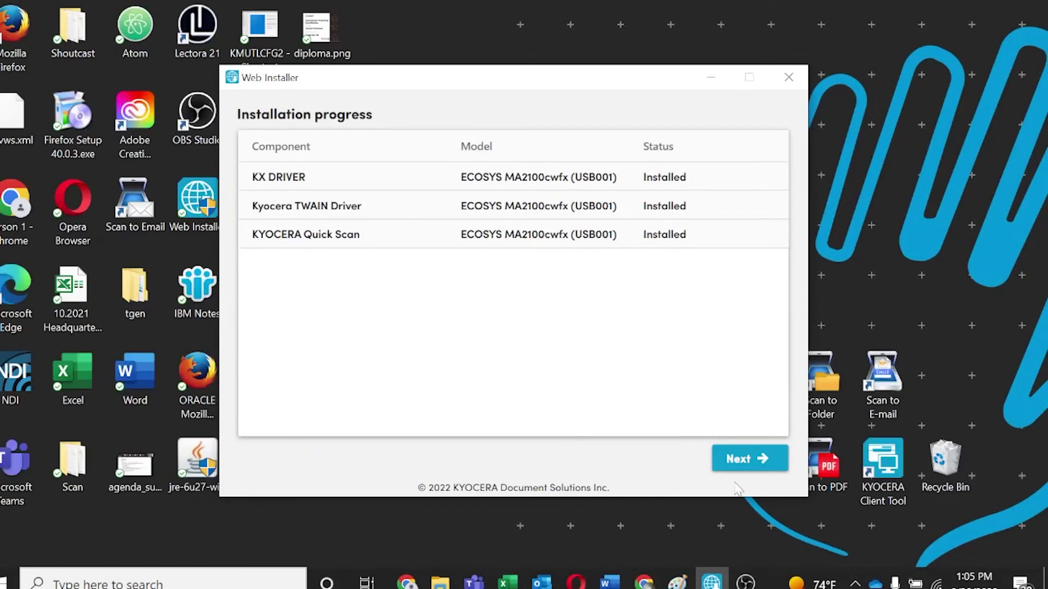
# Turn on the test page and default printer, turn off default duplex, and finish.
pyautogui.click(748, 460)
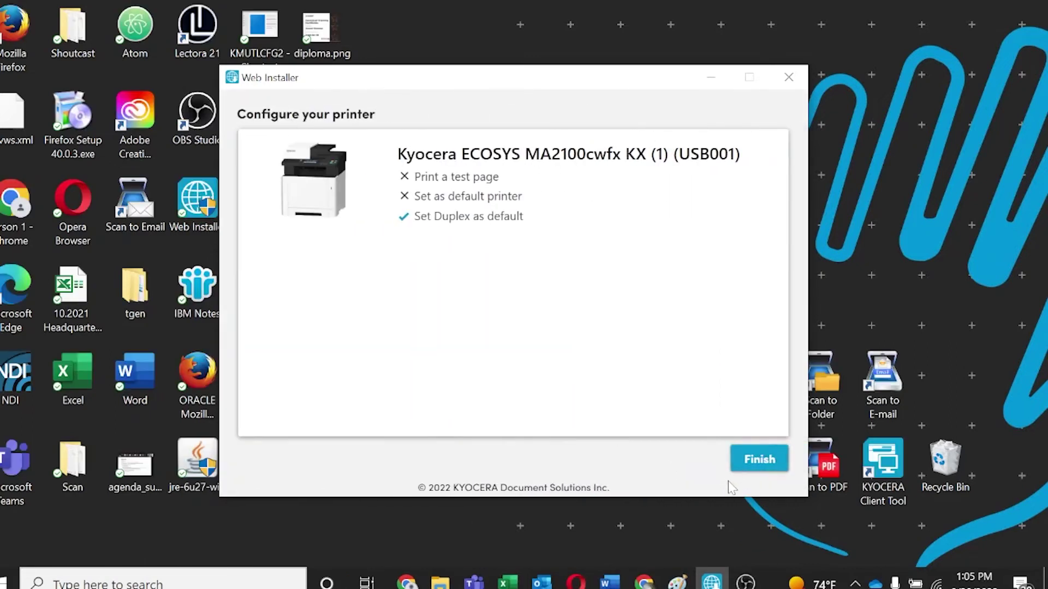
pyautogui.click(454, 178)
pyautogui.click(455, 197)
pyautogui.click(461, 229)
pyautogui.click(757, 462)
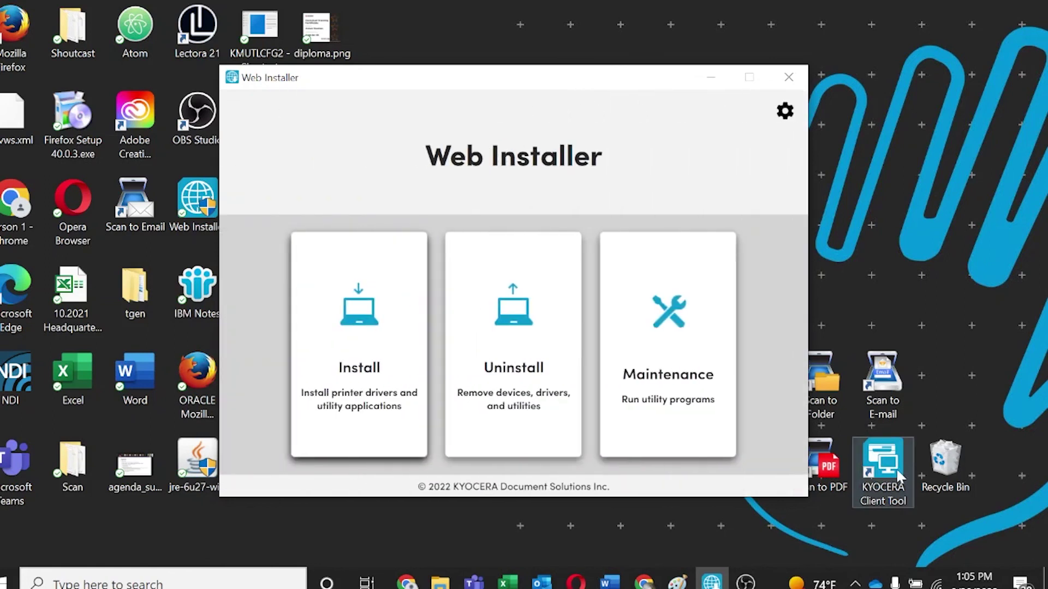